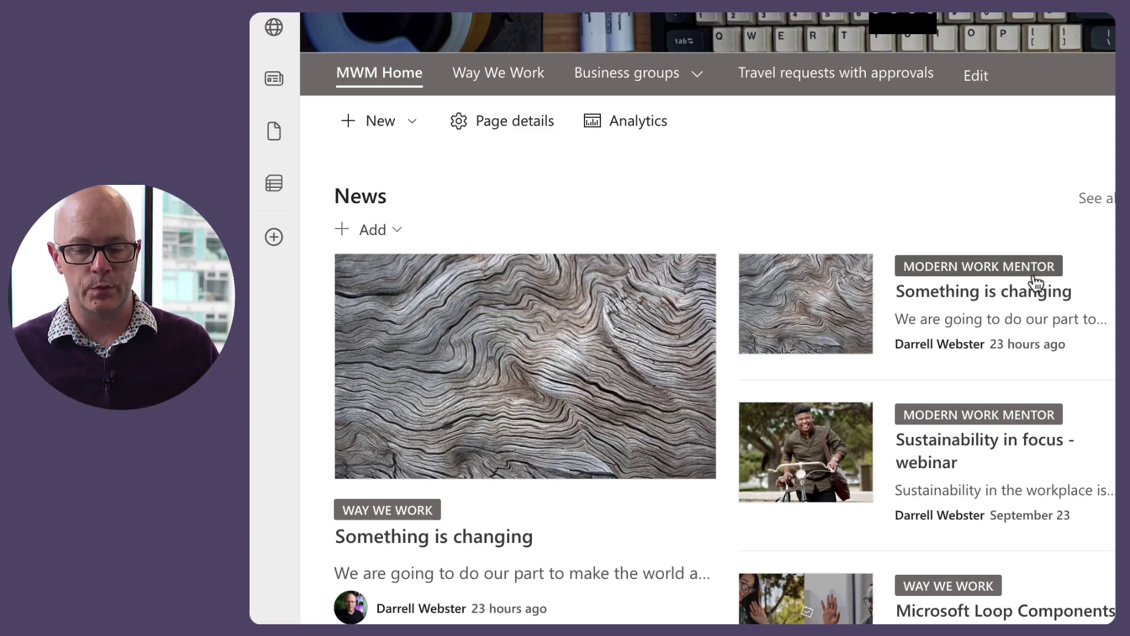
Examine the SharePoint home page's News section, the "Something is changing" items in the Feed for Viva Connections, and the recently edited videos
scroll(947, 185, down, 10)
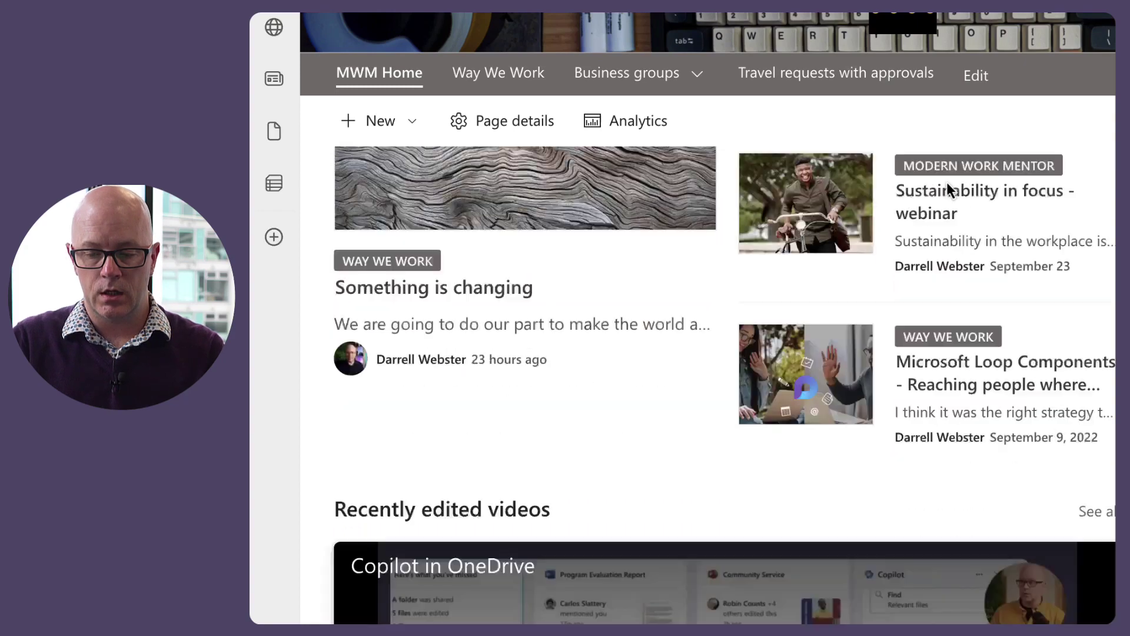
scroll(947, 186, down, 5)
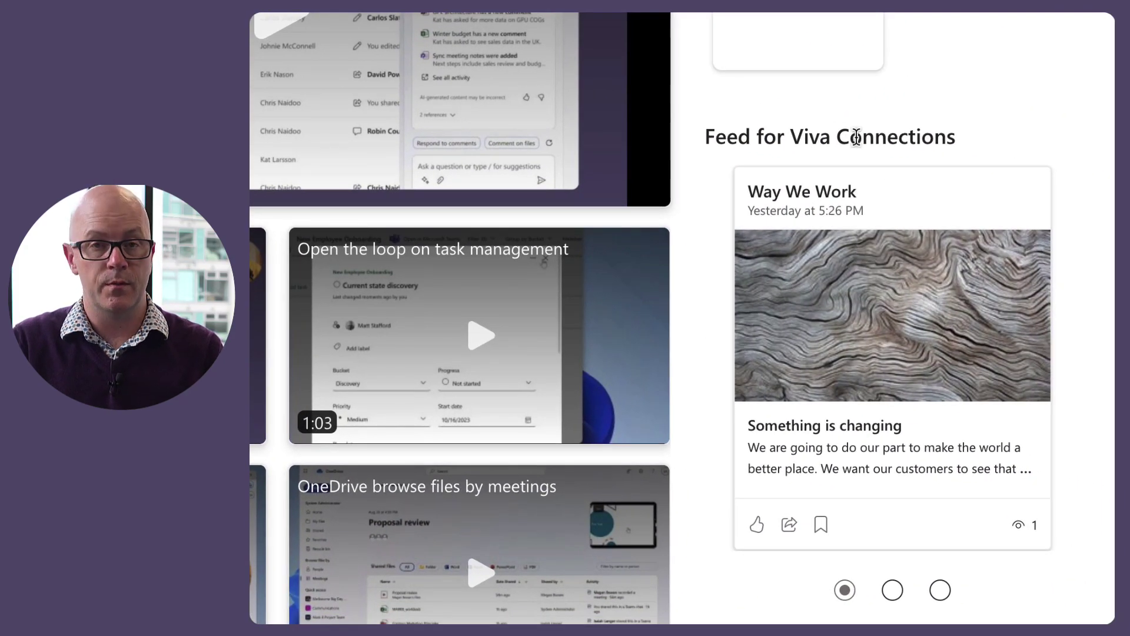
click(892, 589)
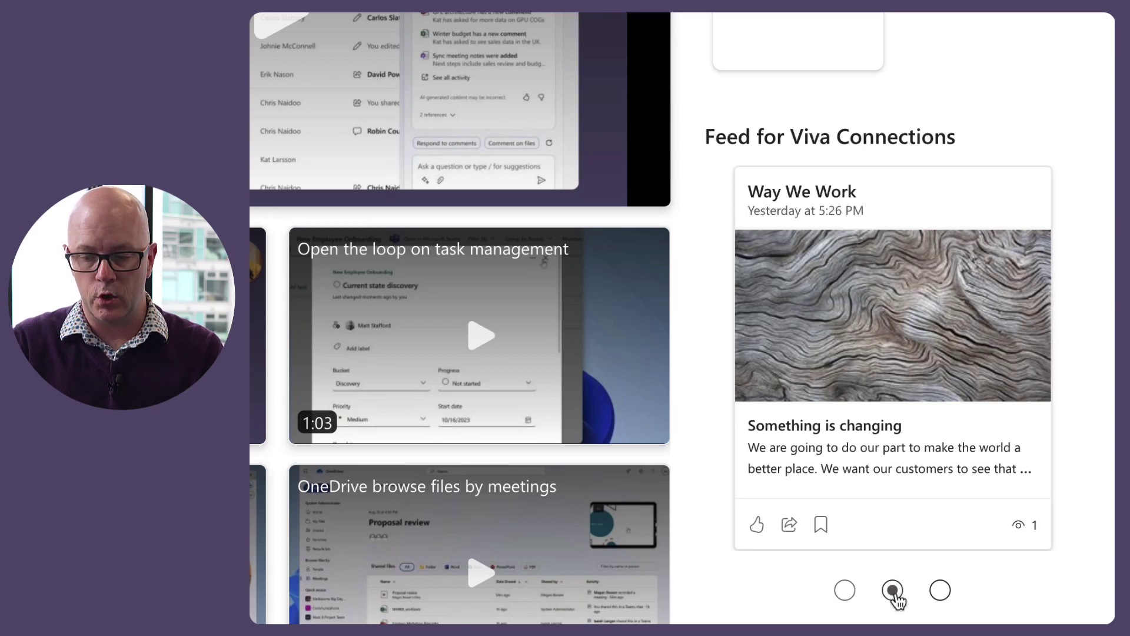
click(846, 590)
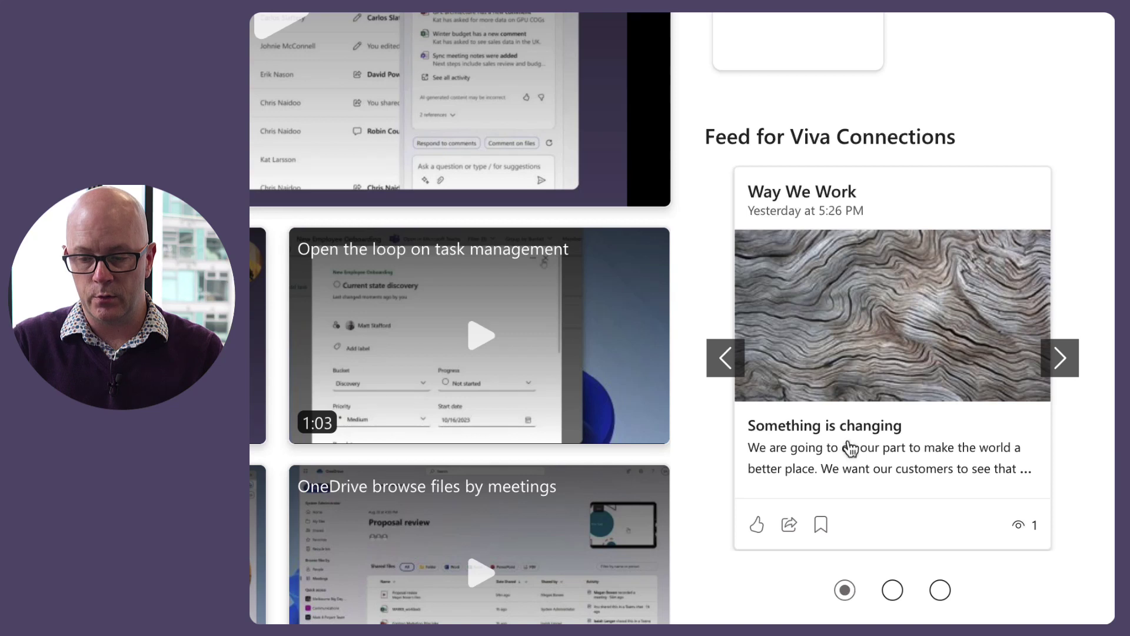
click(893, 590)
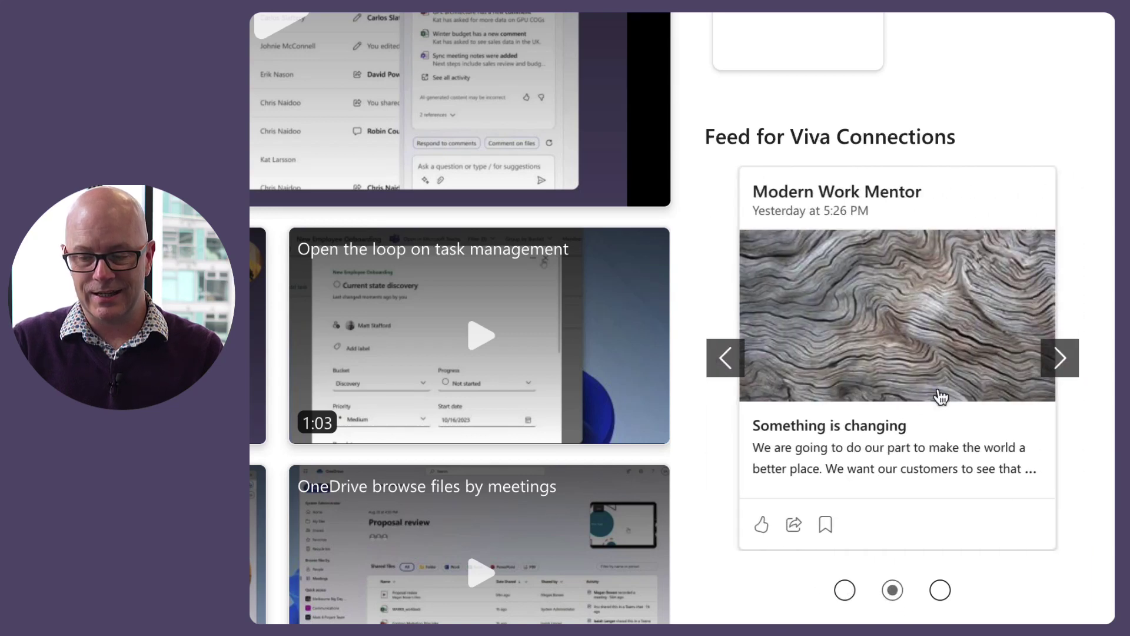
click(844, 590)
scroll(1051, 189, up, 10)
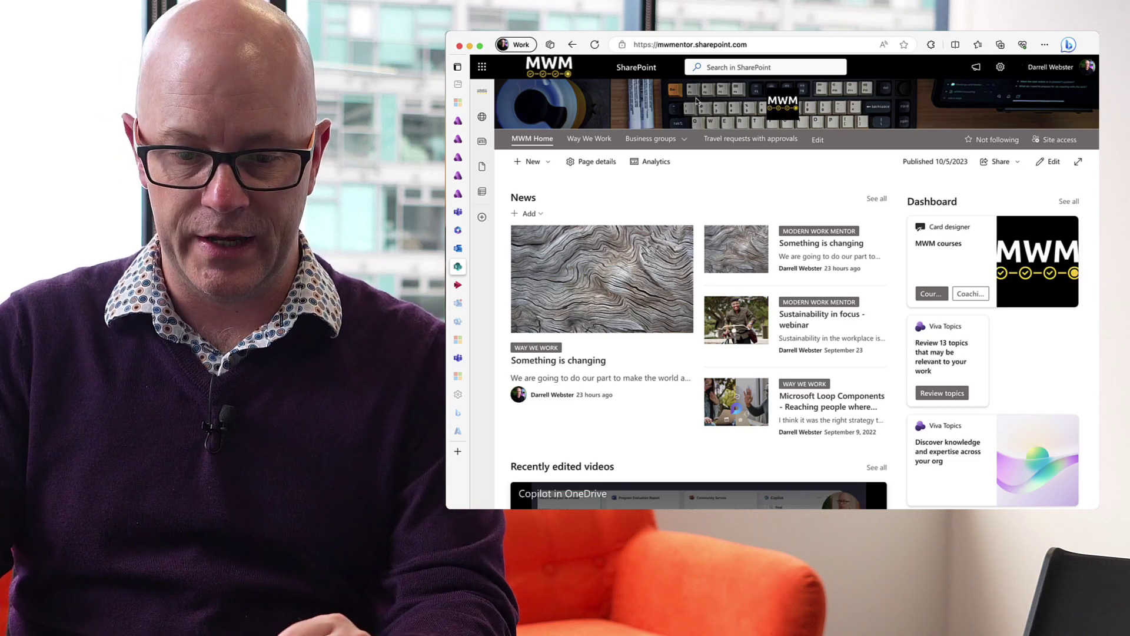
scroll(698, 101, down, 6)
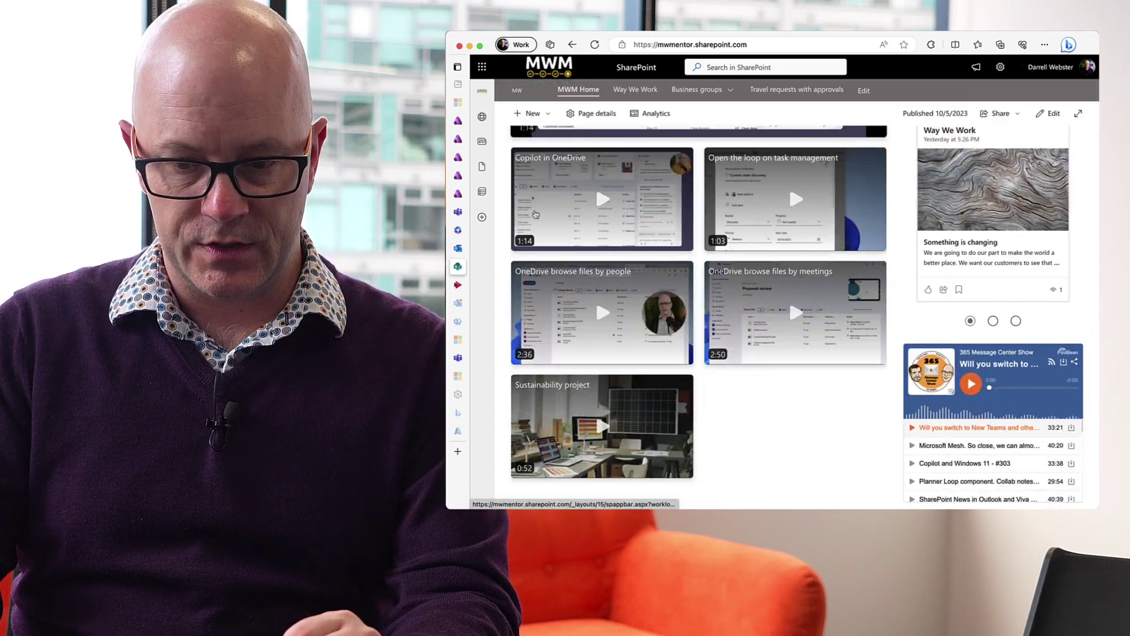
scroll(745, 253, up, 6)
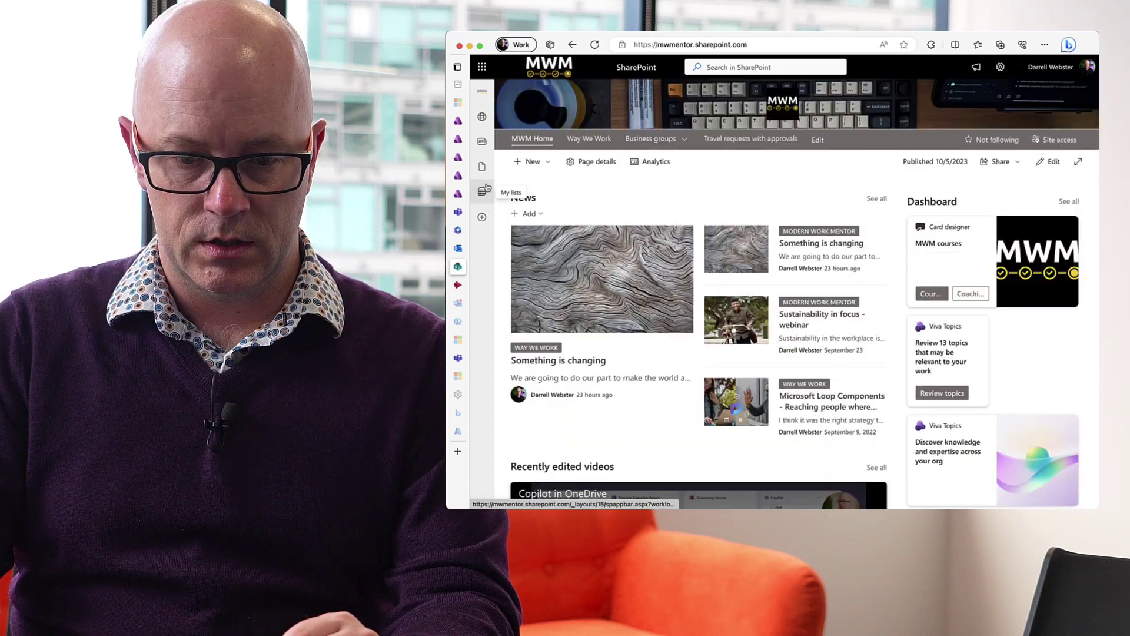
Switch to Viva Amplify, refresh the "Whats new in IT" campaign overview and check its recent publications
mouse_move(460, 198)
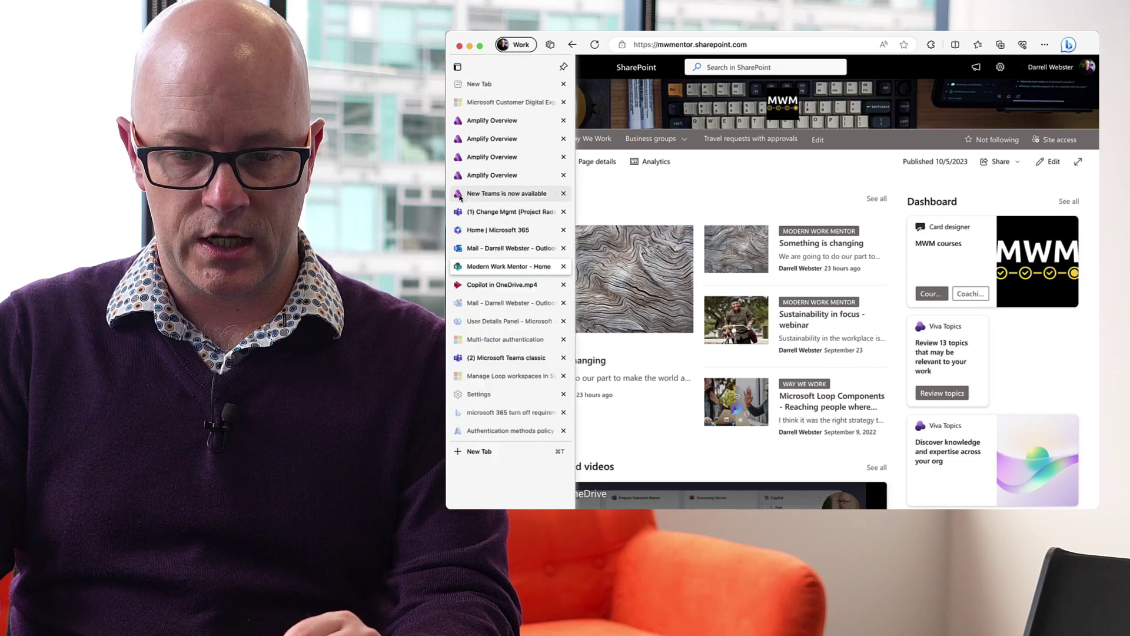
click(496, 198)
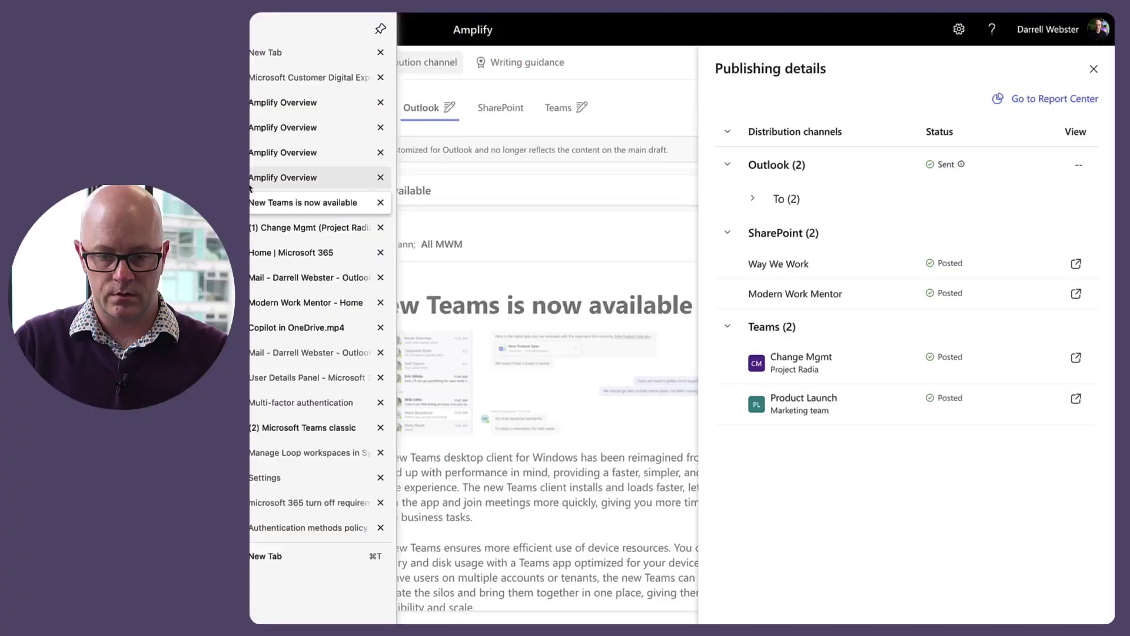
click(458, 176)
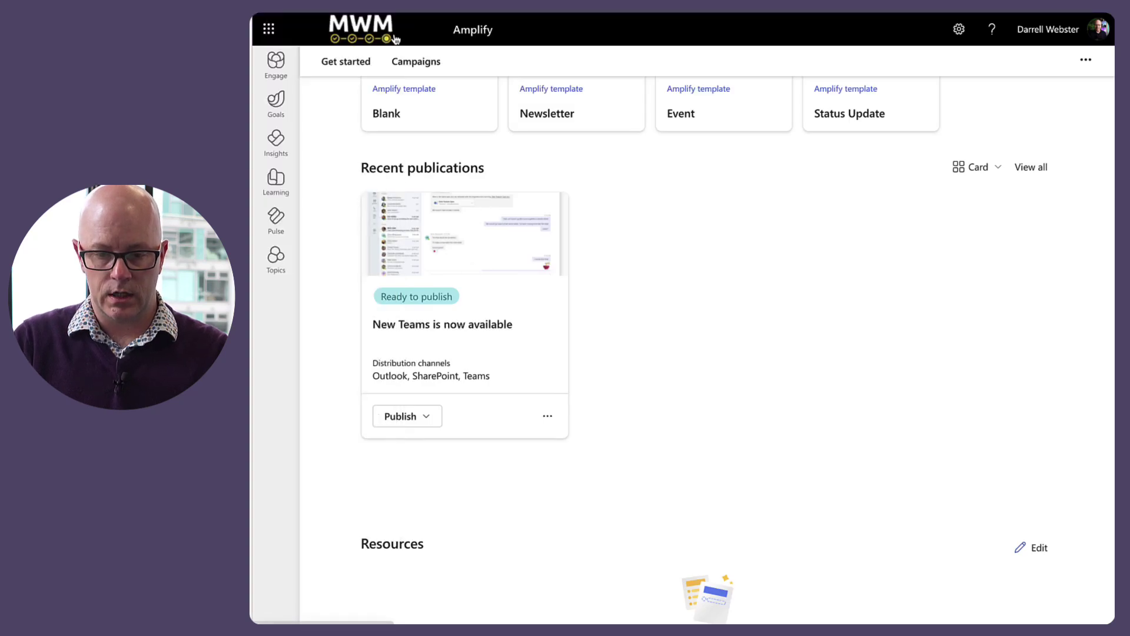
key(super+r)
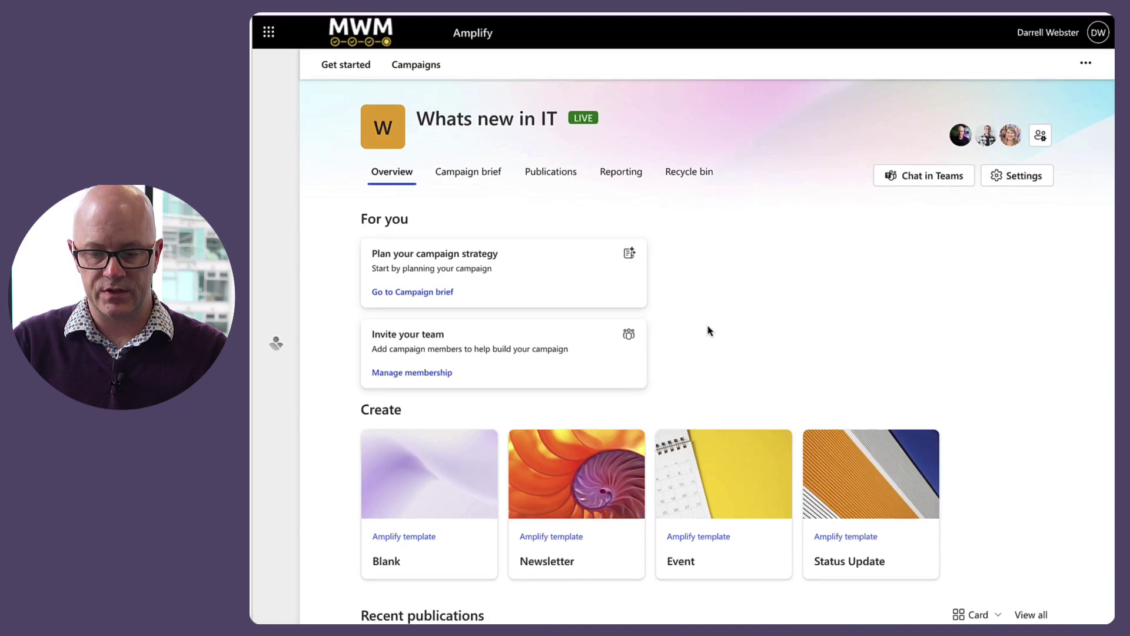
scroll(709, 330, down, 5)
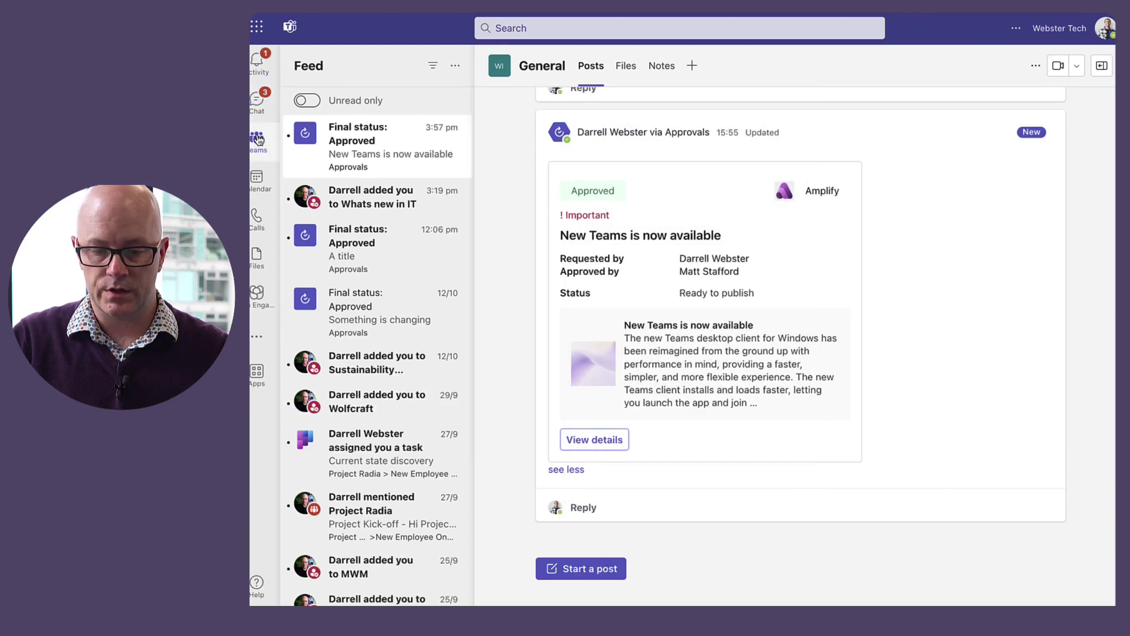
In Teams, give the "New Teams is now available" post in Project Radia's Change Mgmt channel a thumbs-up and reply "good work"
click(258, 140)
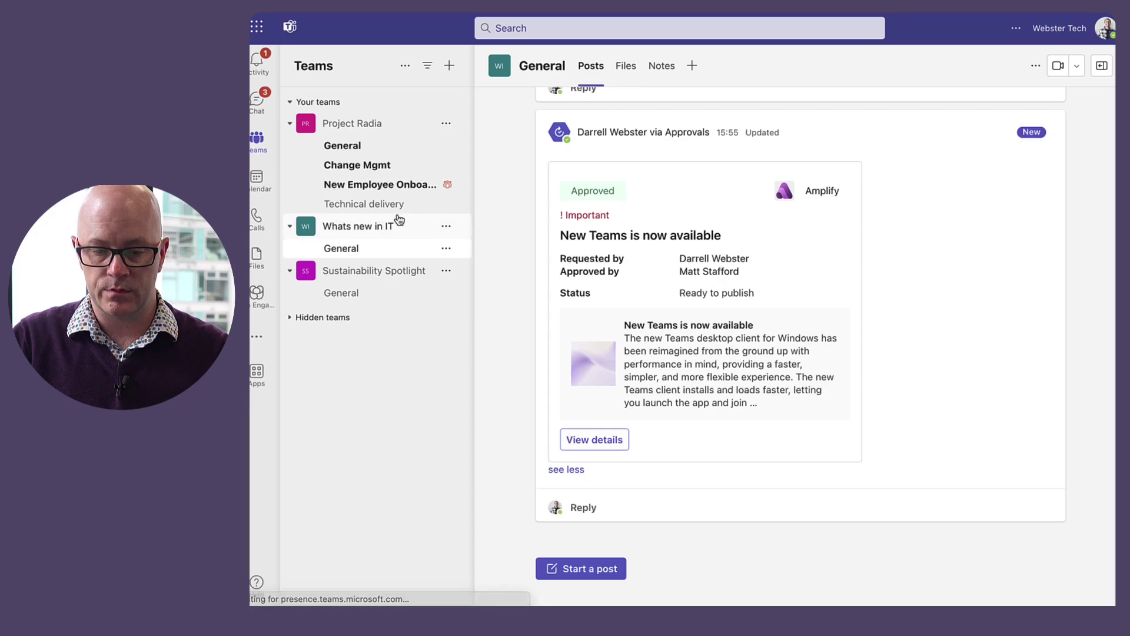
click(360, 170)
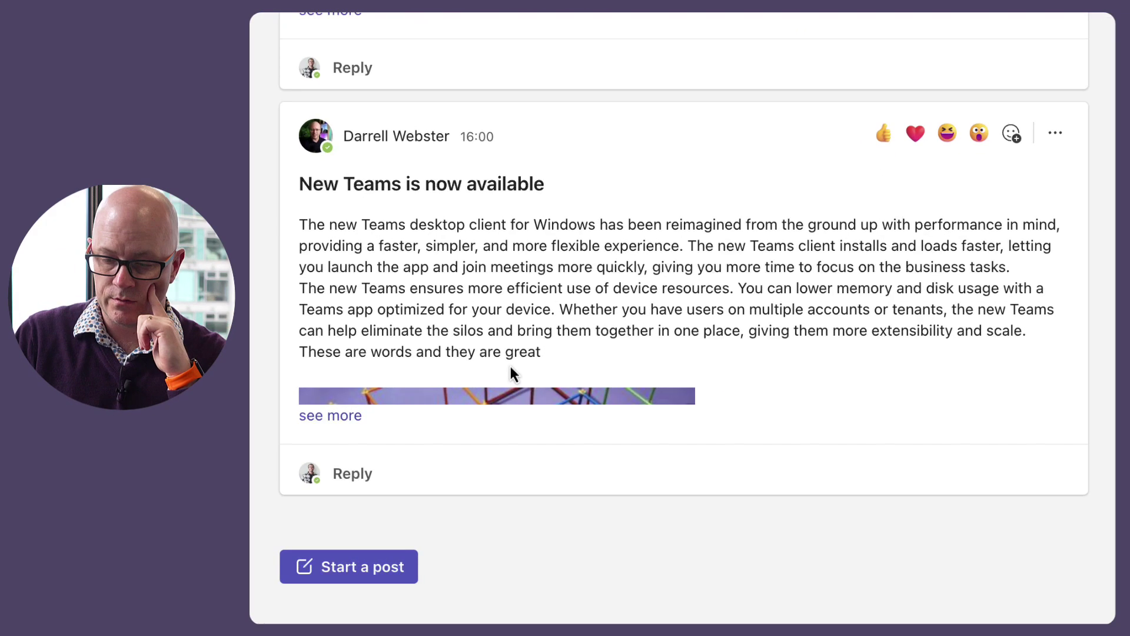
click(884, 133)
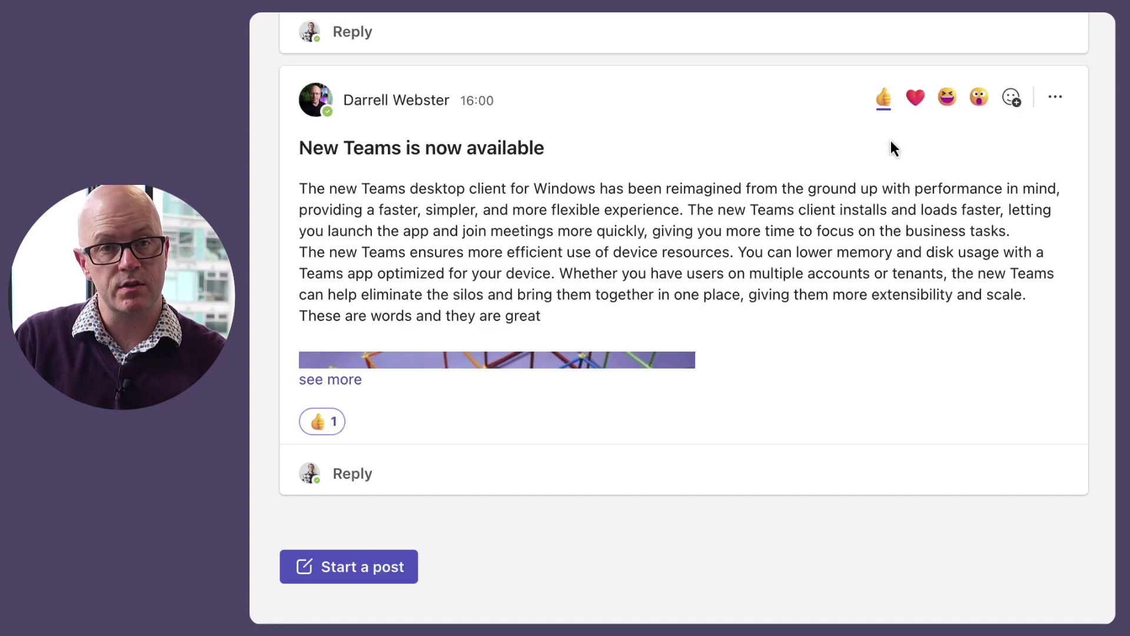
click(354, 474)
text(good work)
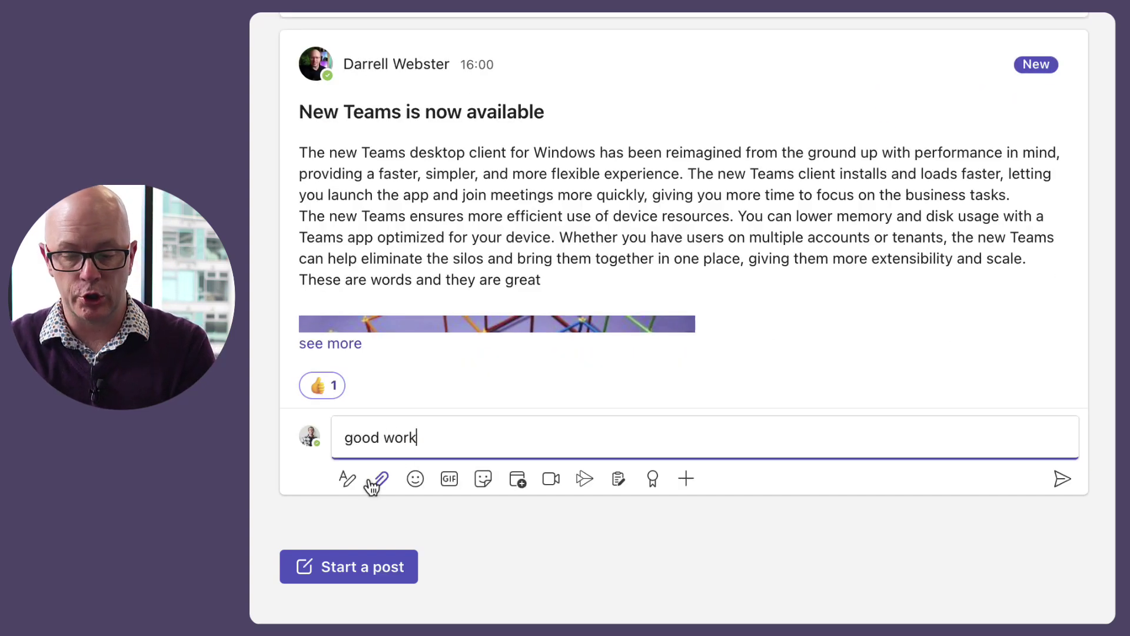
key(Return)
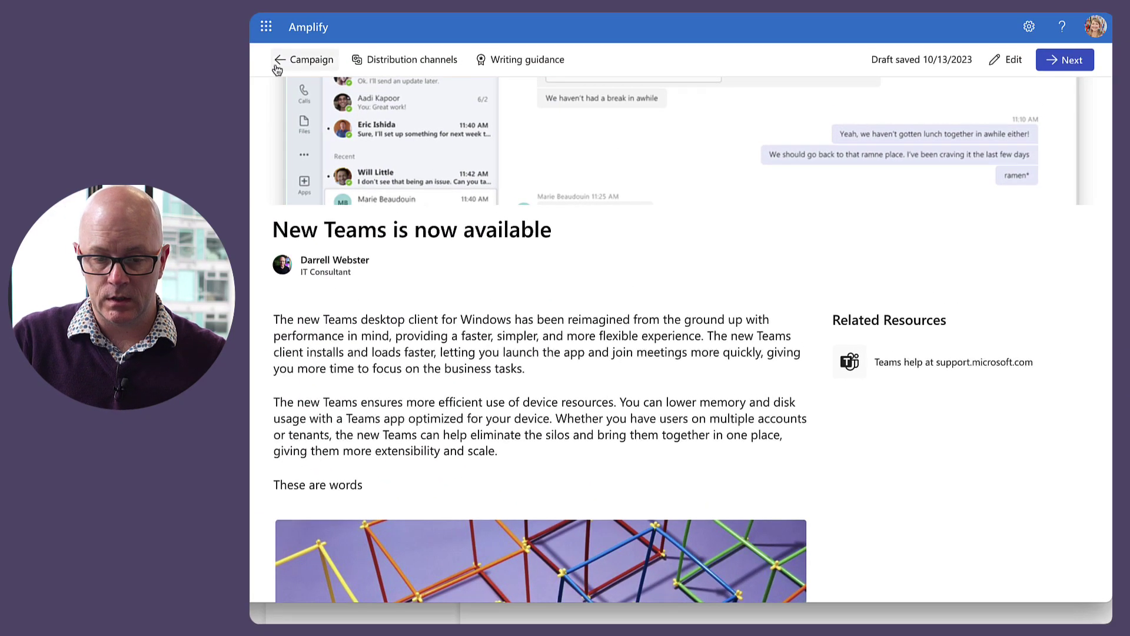
Switch to Outlook and open the IT Comms email "New Teams is now available"
mouse_move(259, 100)
click(318, 99)
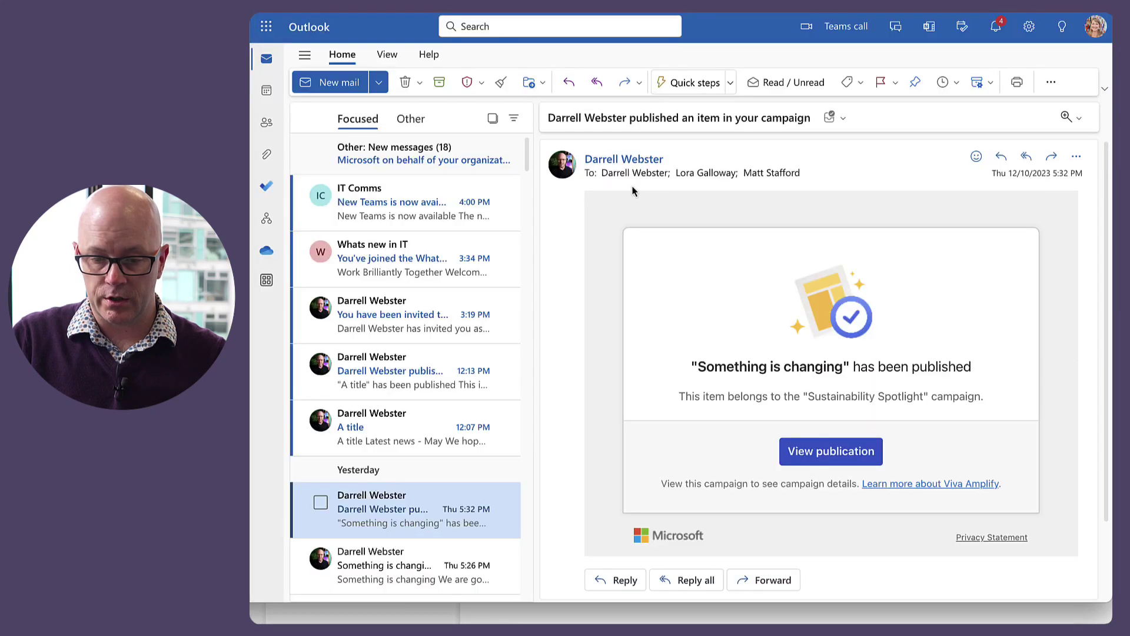
click(403, 207)
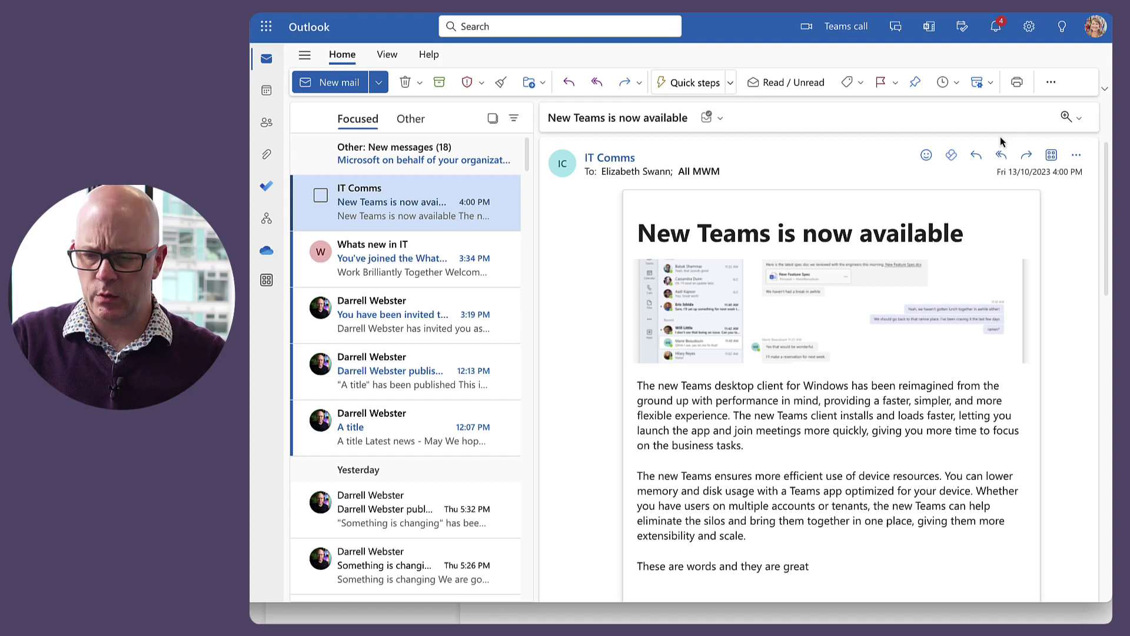
Forward the "New Teams is now available" email to the suggested contact, and open the newest publication notification email
click(1028, 156)
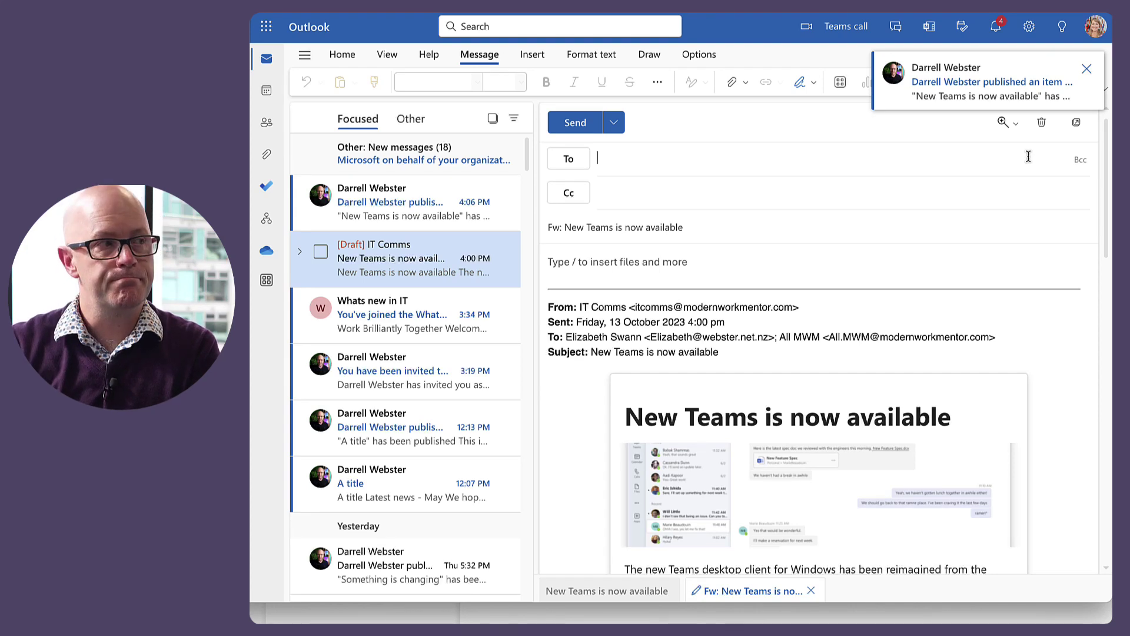
text(eliz)
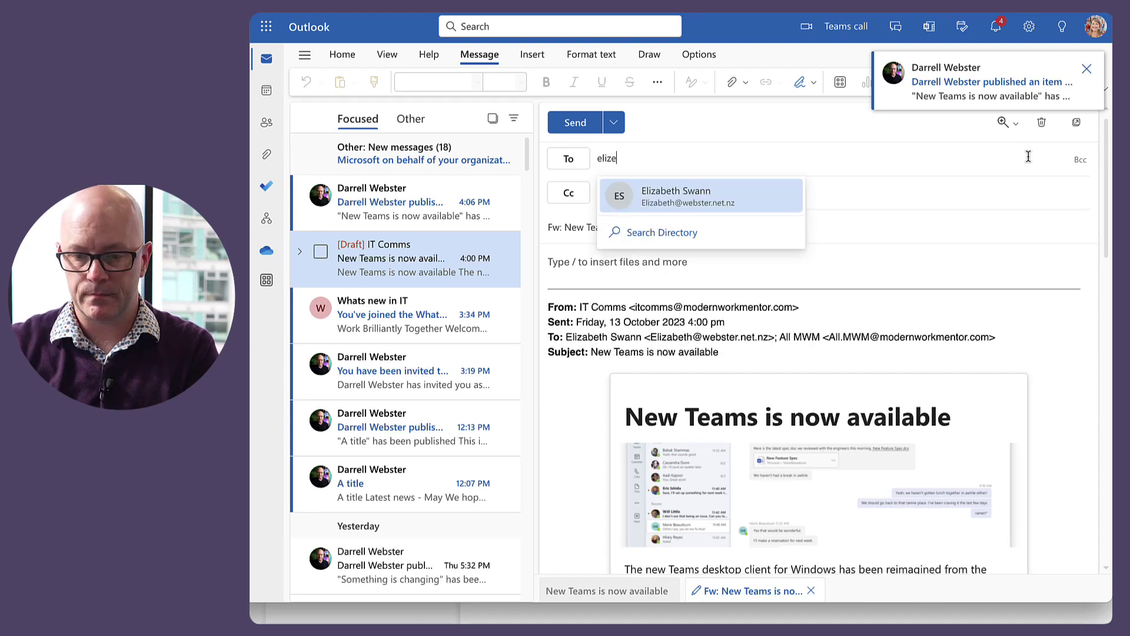
text(e)
click(713, 198)
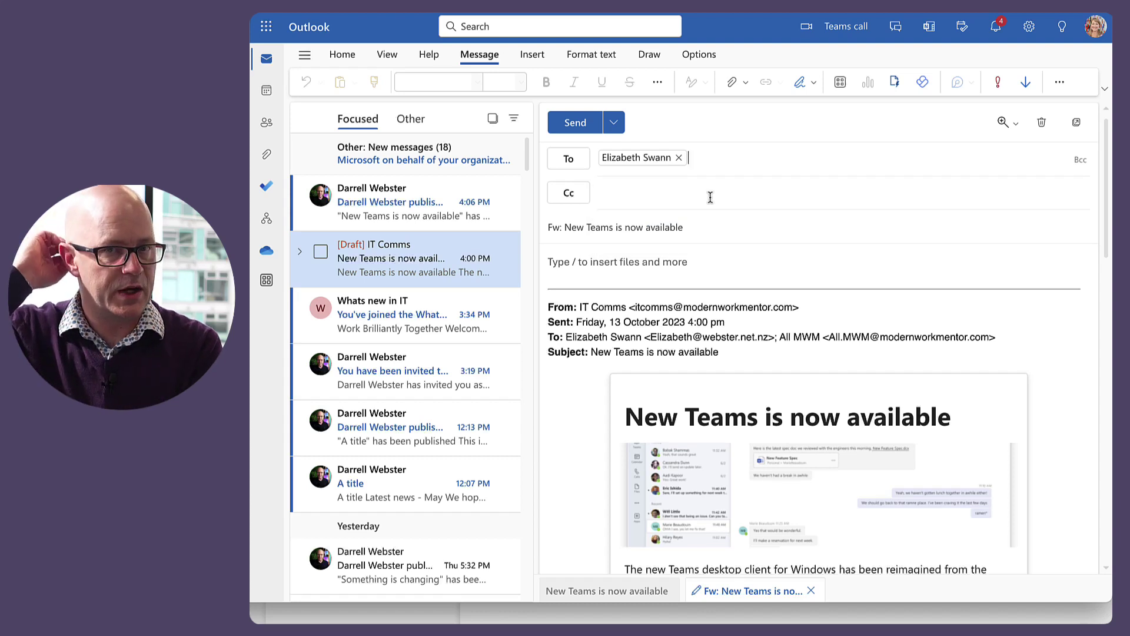
click(576, 123)
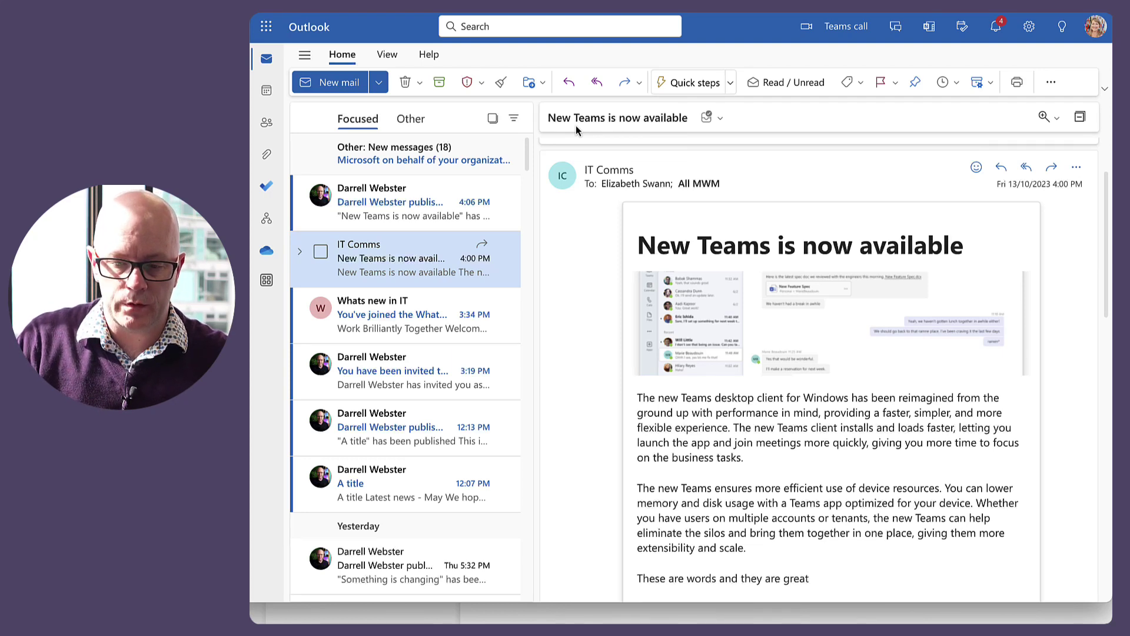
click(405, 222)
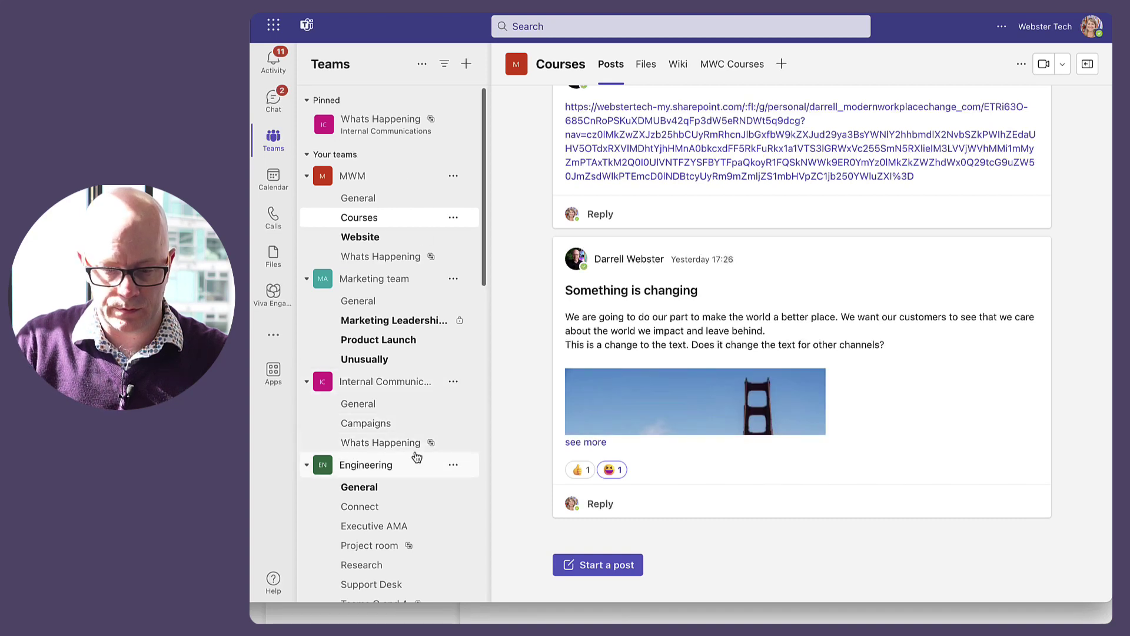
In Teams, react with Surprised to the "New Teams is now available" post in the Marketing team's Product Launch channel and check who reacted
click(377, 341)
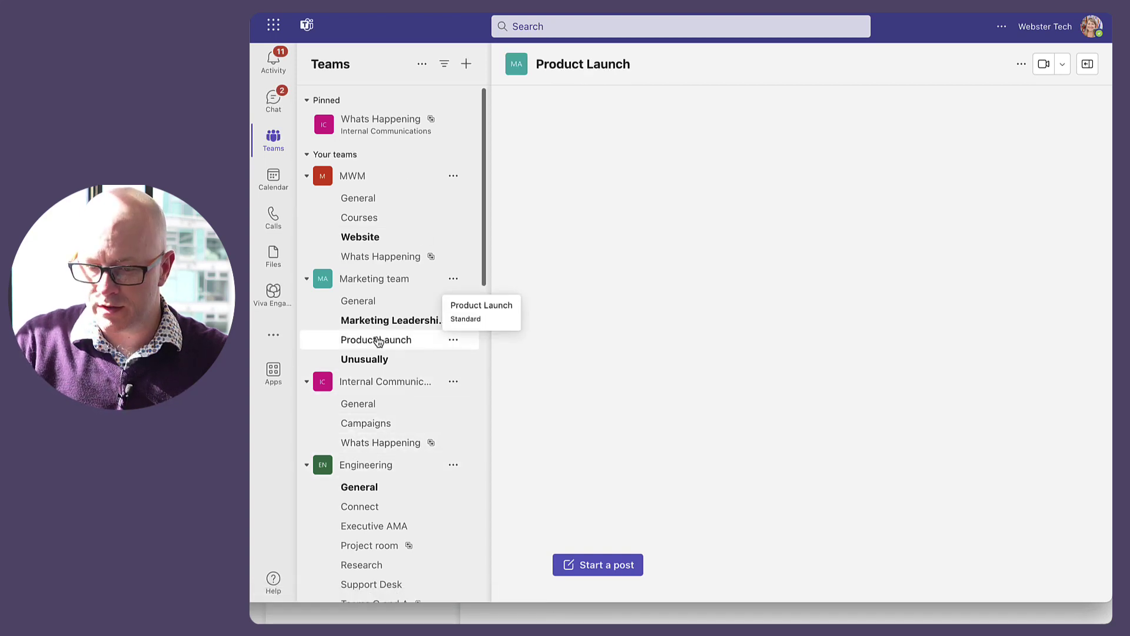
mouse_move(860, 395)
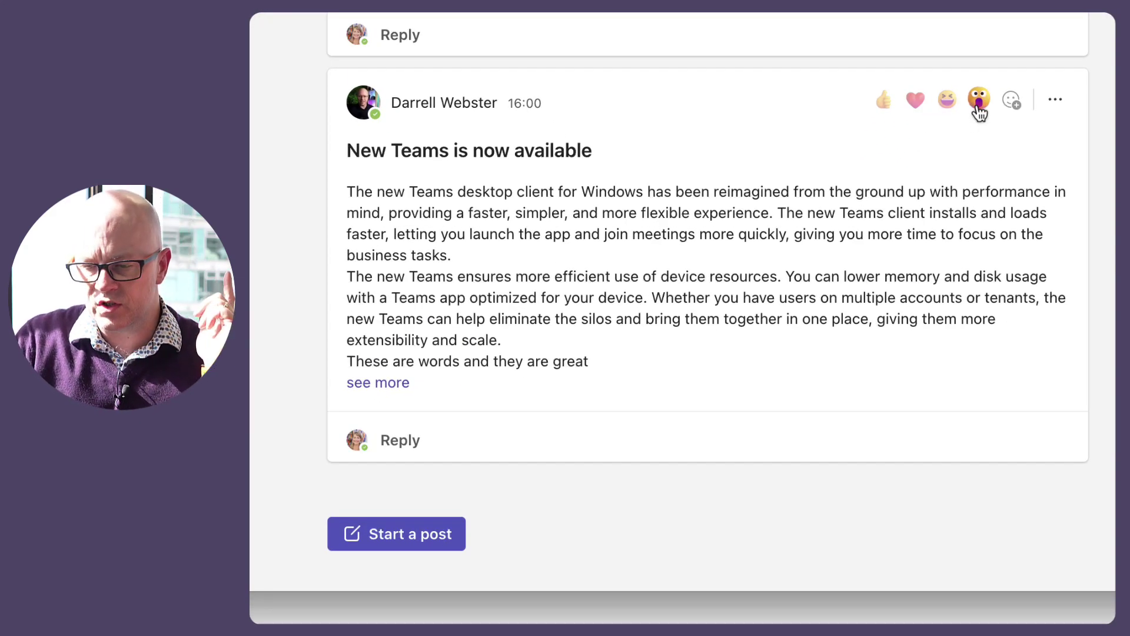
click(978, 104)
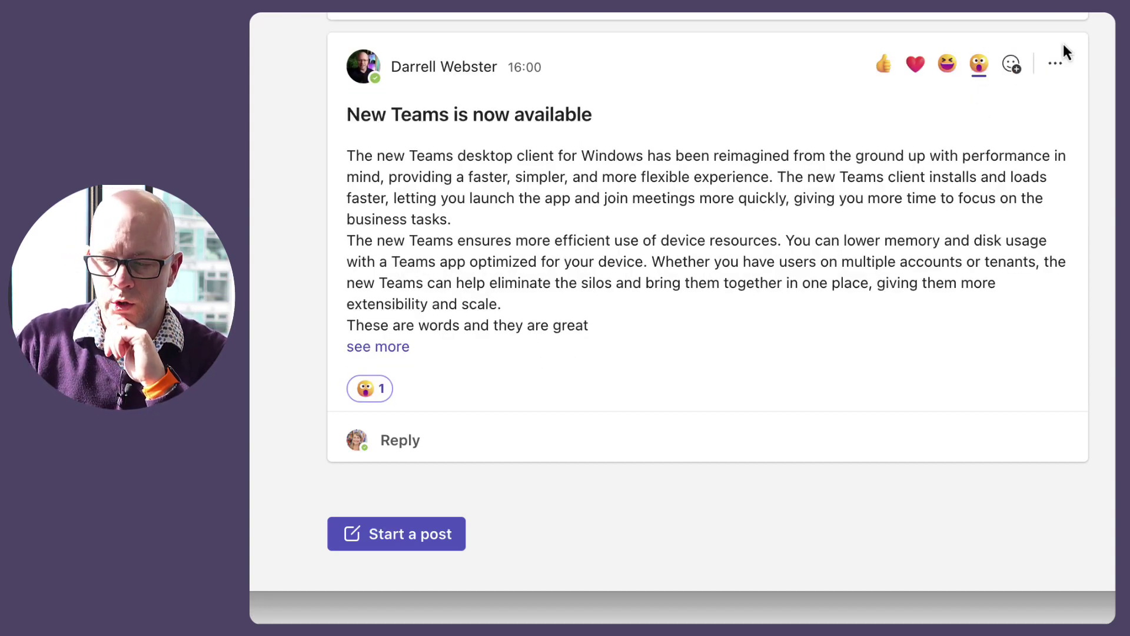
click(1022, 69)
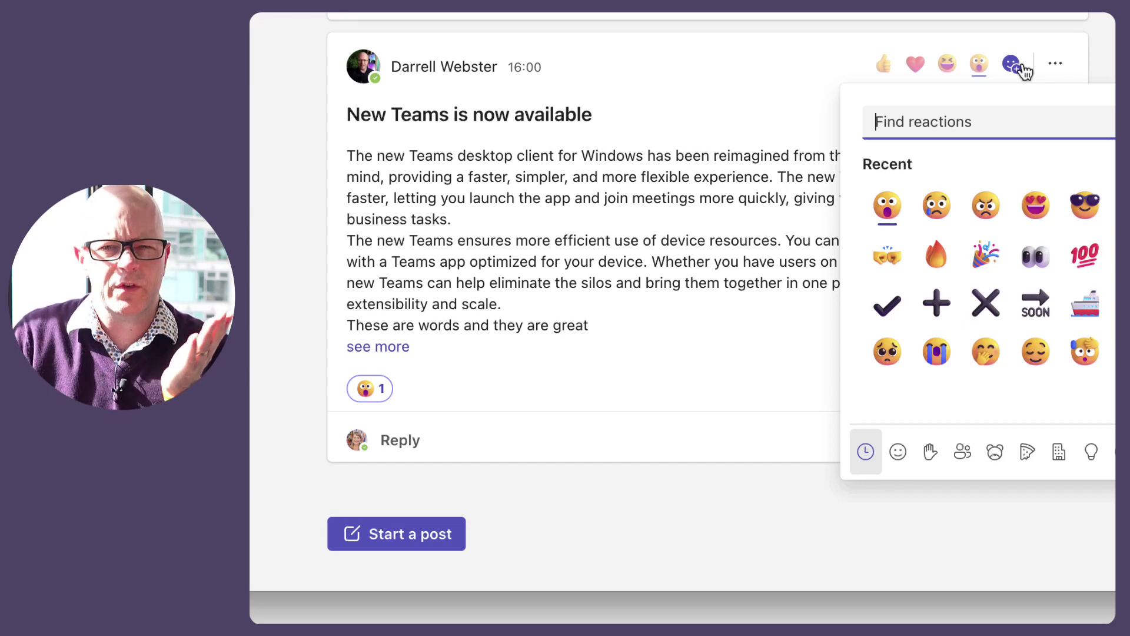
mouse_move(368, 397)
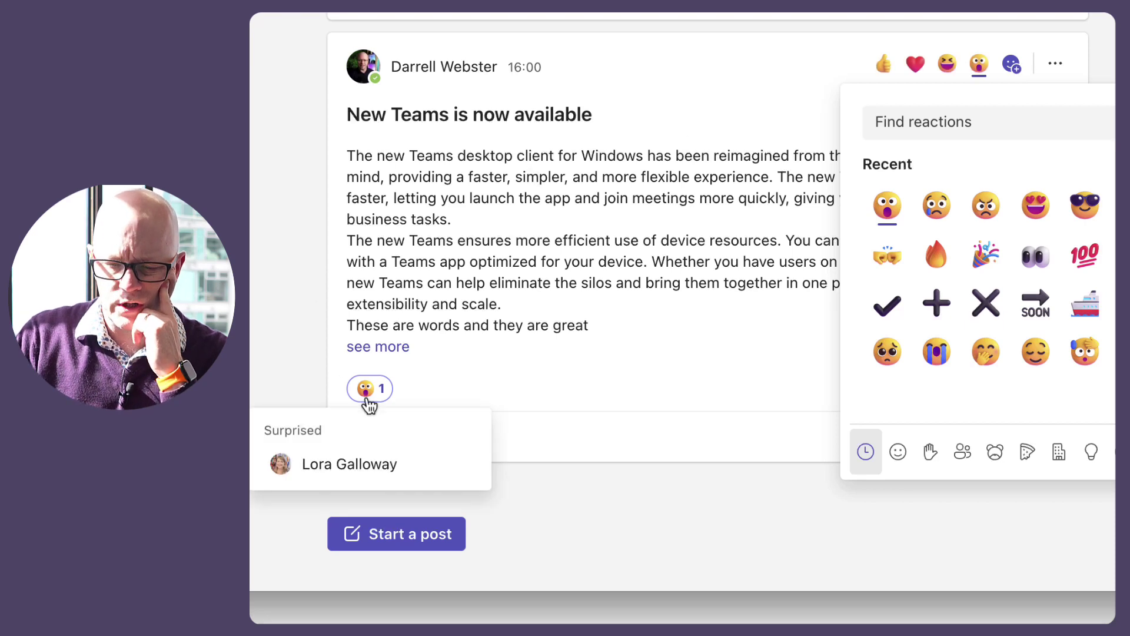
click(308, 258)
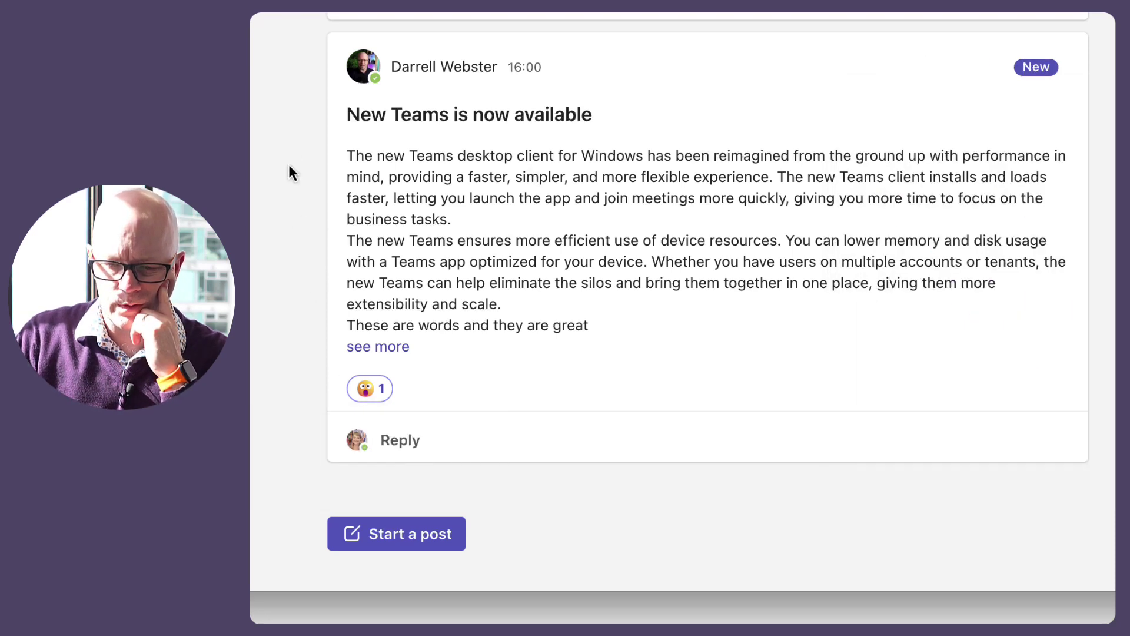